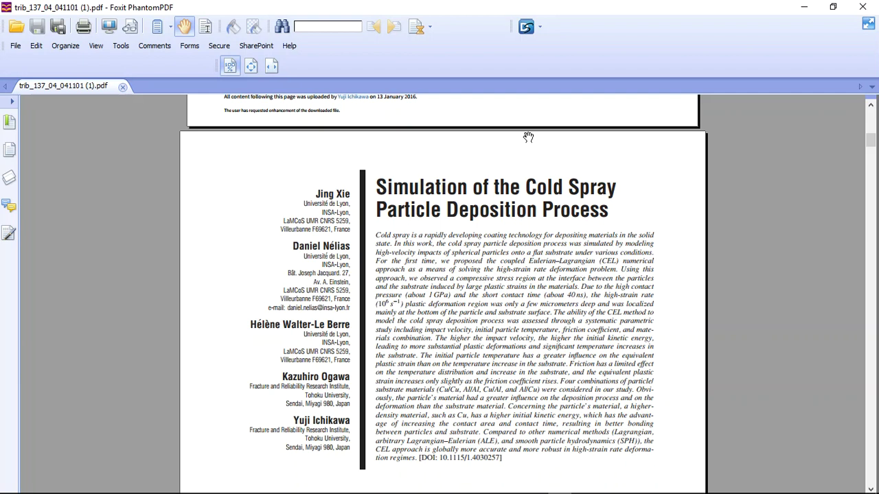
Scroll the PDF to Section 3 and Fig. 2's contours, then hide Foxit.
{"action": "left_click_drag", "start_coordinate": [872, 142], "coordinate": [870, 180]}
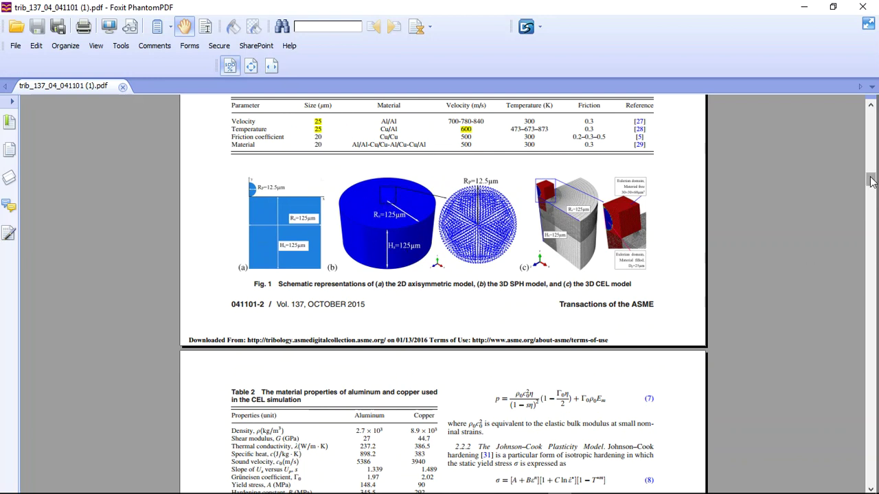
{"action": "left_click_drag", "start_coordinate": [870, 180], "coordinate": [873, 223]}
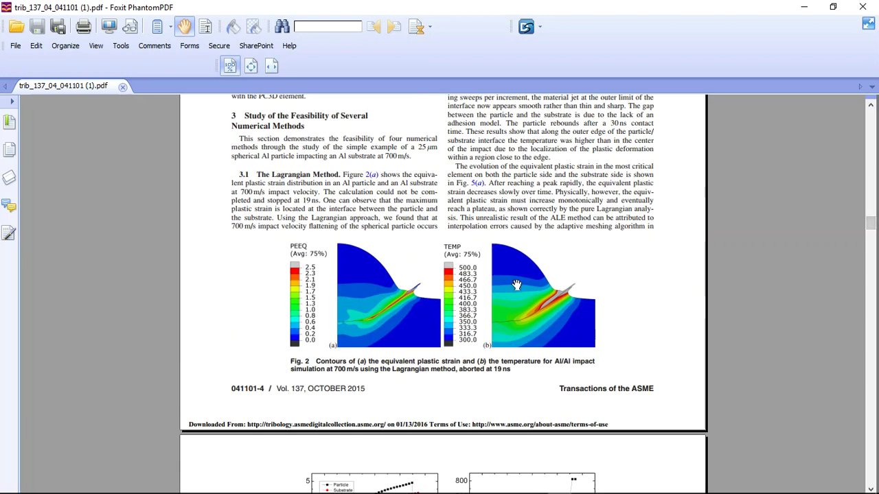
{"action": "left_click", "coordinate": [804, 7]}
Zoom in and play the Time History animation of the particle impact.
{"action": "scroll", "coordinate": [434, 192], "scroll_direction": "up", "scroll_amount": 1}
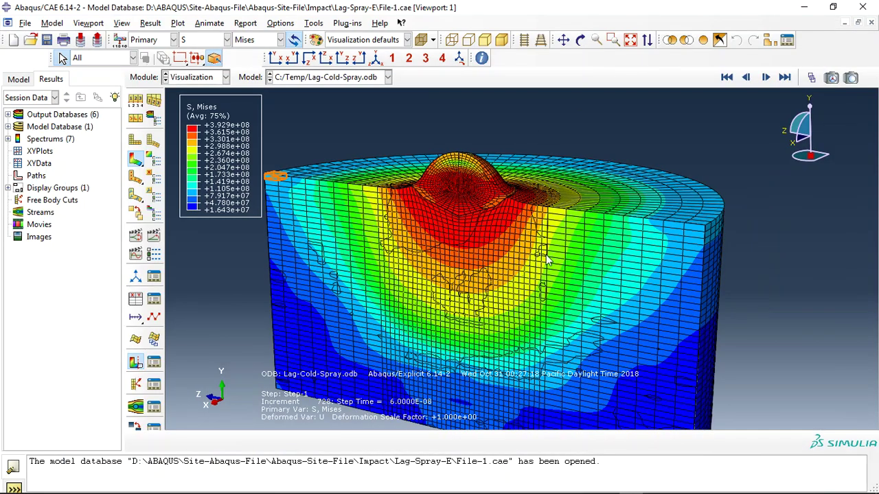
{"action": "scroll", "coordinate": [462, 193], "scroll_direction": "up", "scroll_amount": 1}
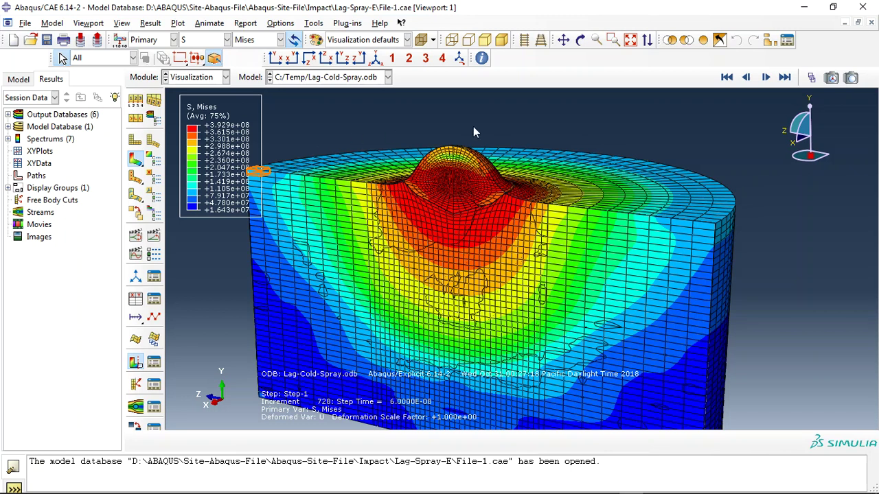
{"action": "left_click", "coordinate": [153, 237]}
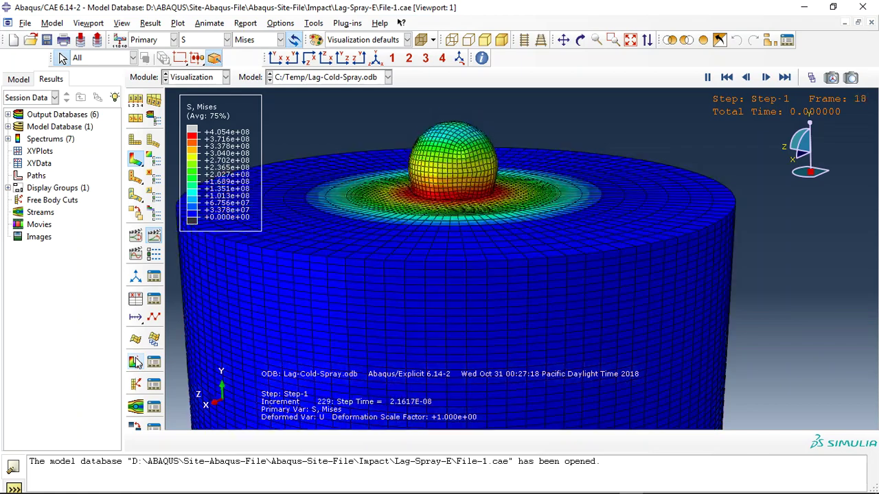
Show feature edges only instead of mesh lines and jump to the last increment.
{"action": "left_click", "coordinate": [135, 362]}
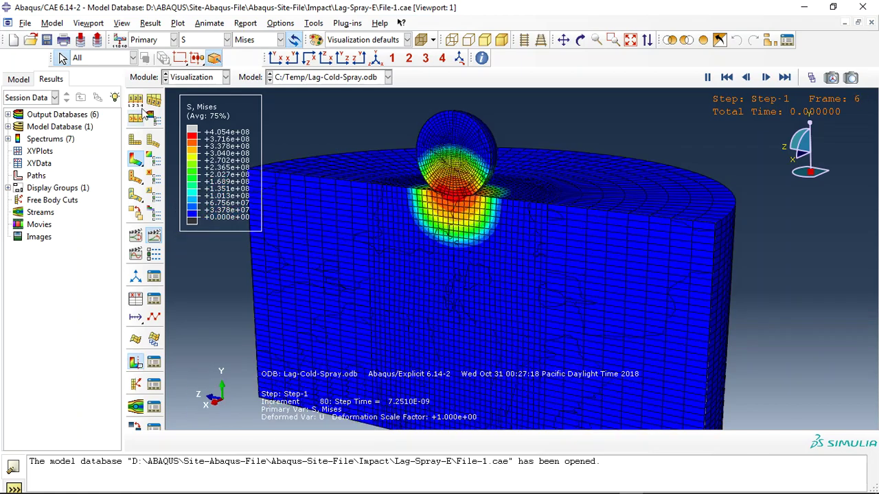
{"action": "left_click", "coordinate": [173, 217]}
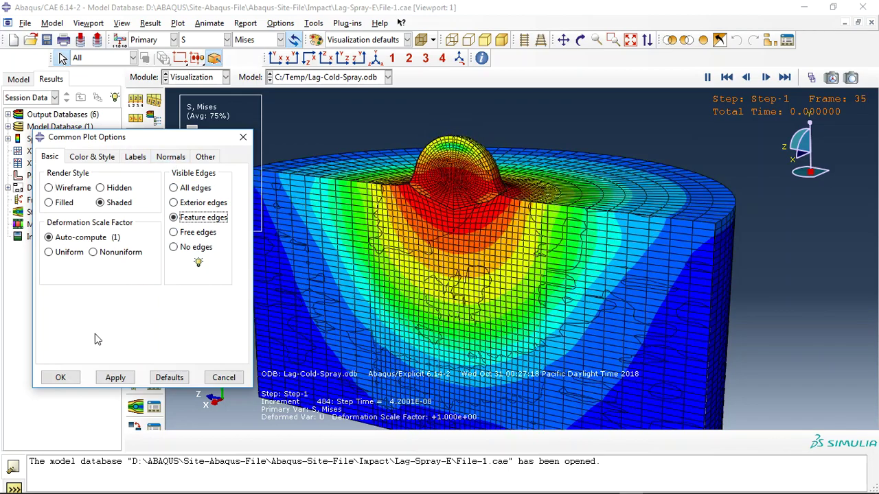
{"action": "left_click", "coordinate": [61, 378]}
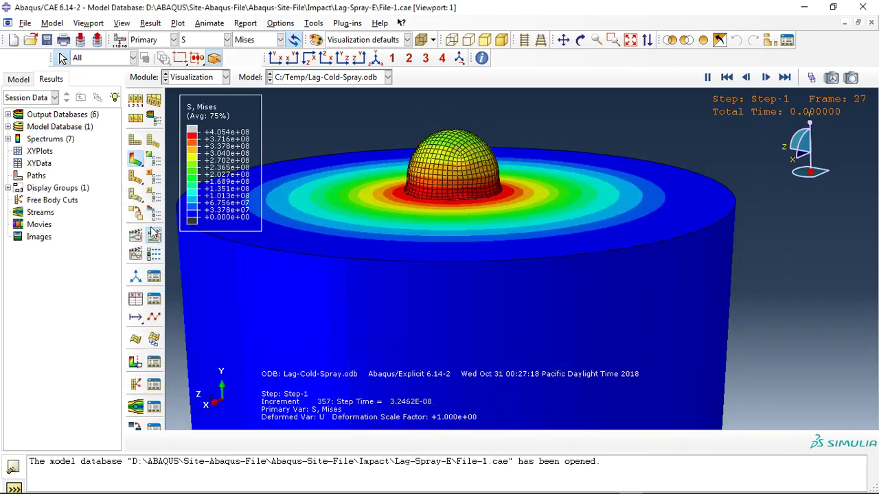
{"action": "left_click", "coordinate": [785, 77]}
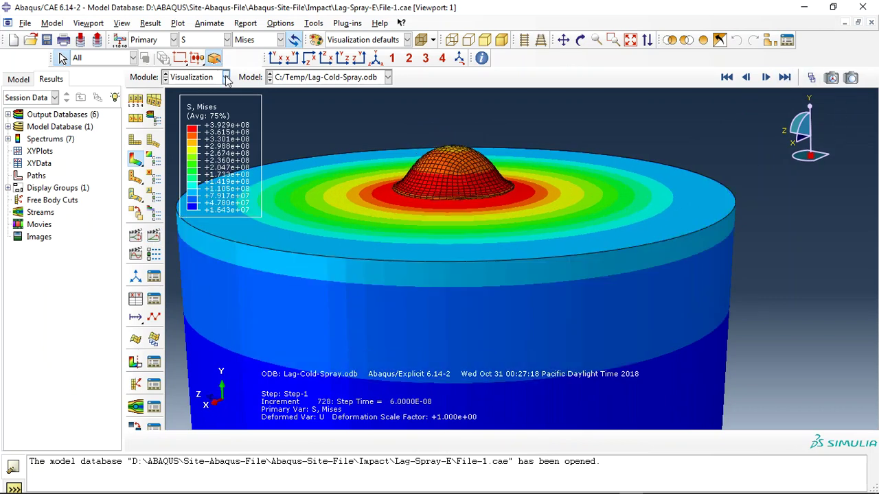
{"action": "left_click", "coordinate": [218, 40]}
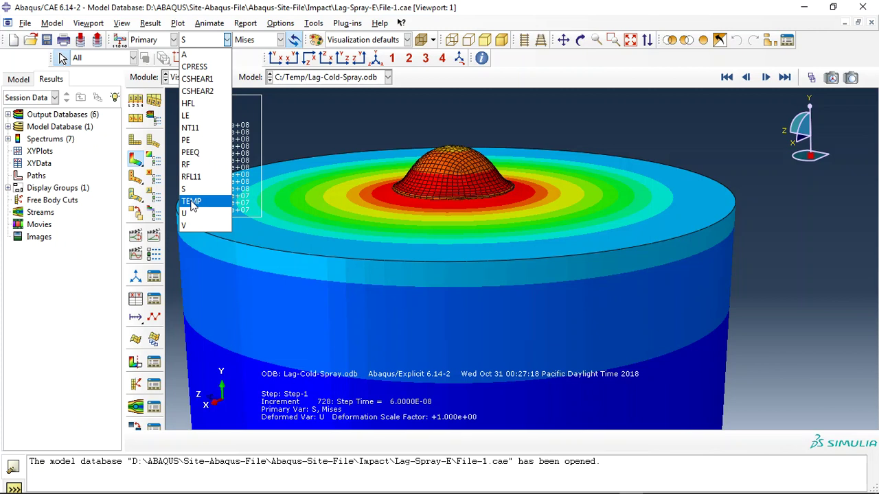
Plot TEMP contours, zoom in, and apply View Cut to expose internal temperatures.
{"action": "left_click", "coordinate": [197, 205]}
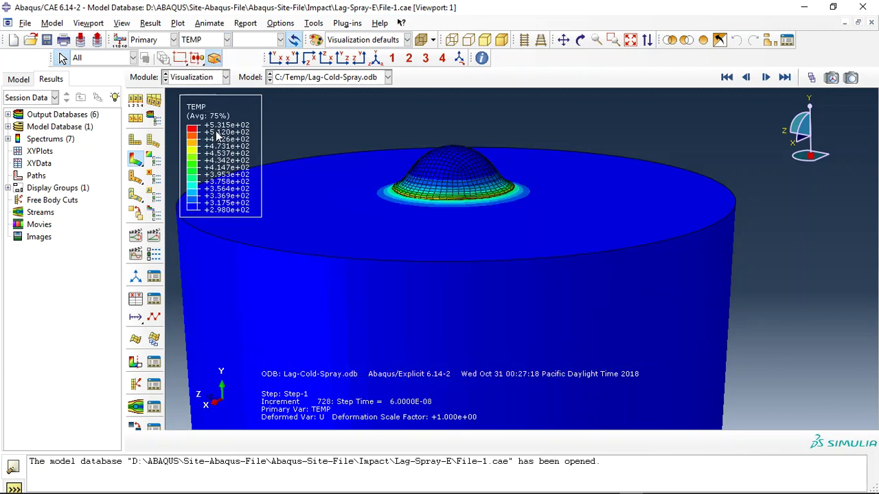
{"action": "scroll", "coordinate": [221, 134], "scroll_direction": "up", "scroll_amount": 1}
{"action": "scroll", "coordinate": [221, 135], "scroll_direction": "up", "scroll_amount": 1}
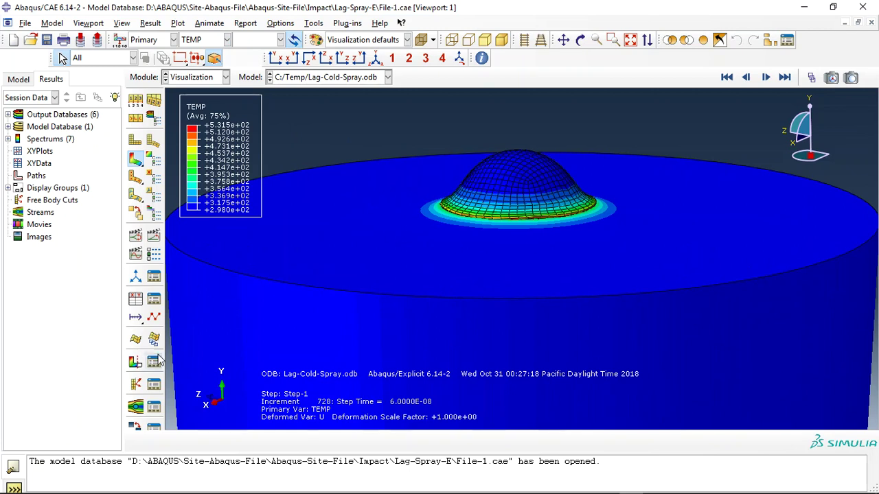
{"action": "left_click", "coordinate": [132, 366]}
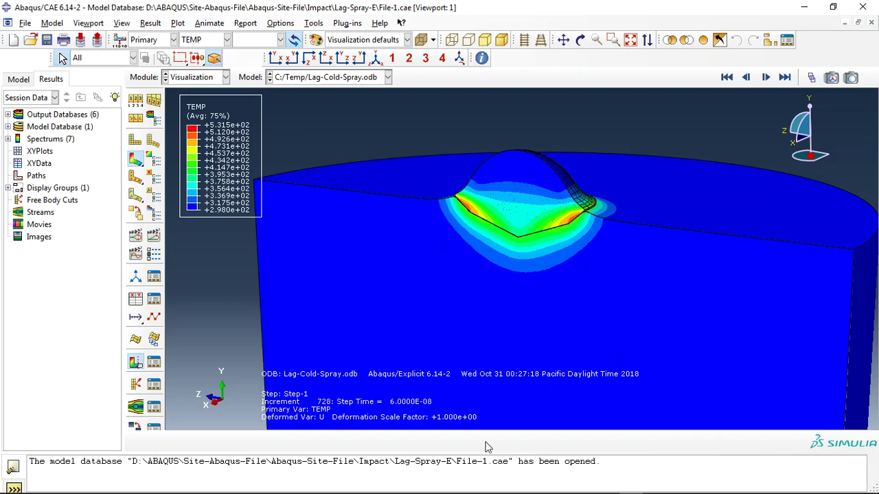
{"action": "mouse_move", "coordinate": [630, 485]}
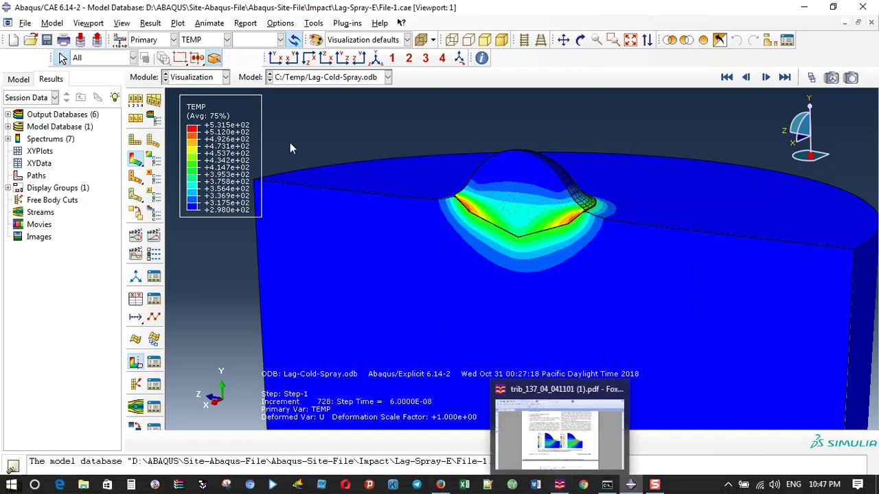
{"action": "left_click", "coordinate": [206, 40]}
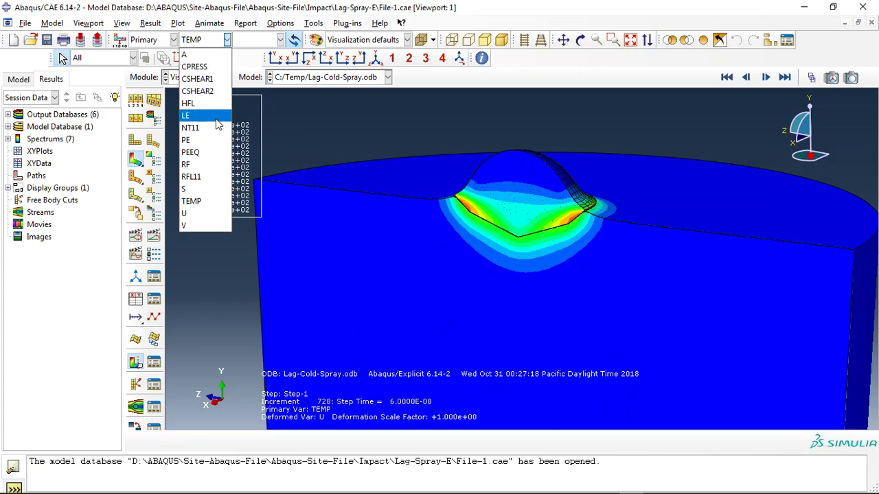
Plot PEEQ equivalent plastic strain and play, then stop, its animation.
{"action": "left_click", "coordinate": [200, 152]}
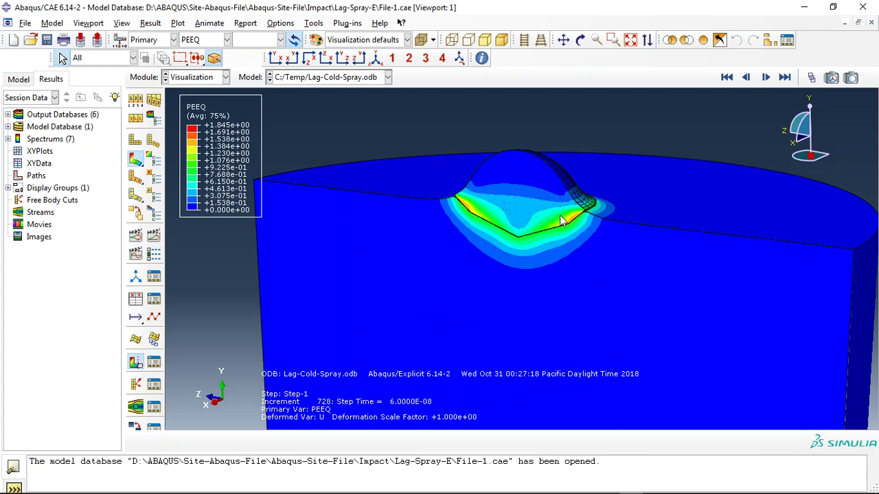
{"action": "left_click", "coordinate": [154, 236]}
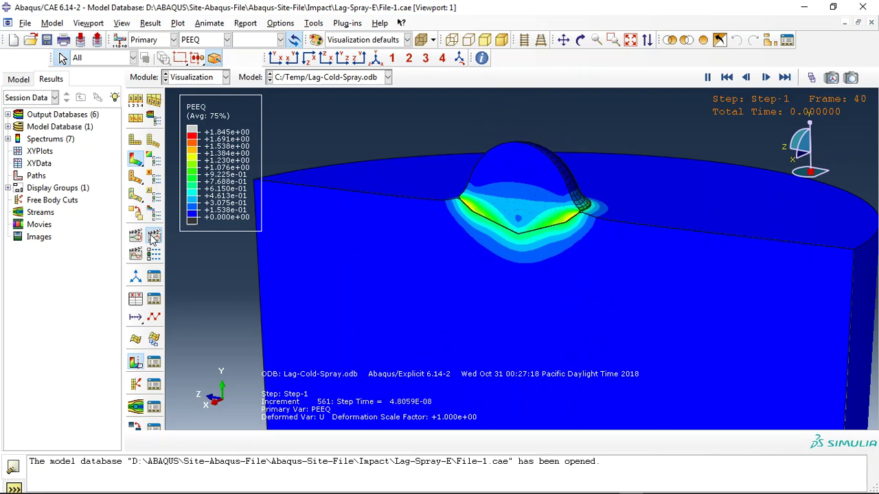
{"action": "left_click", "coordinate": [154, 236]}
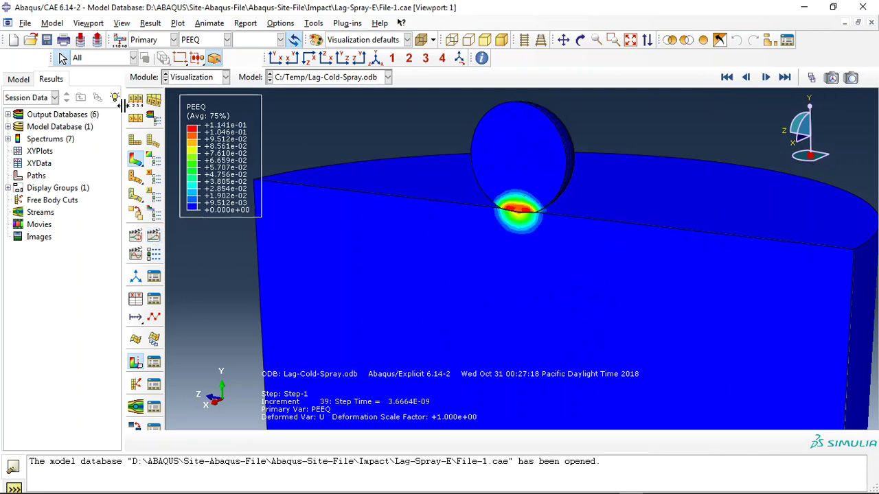
Draw exterior mesh edges and go to the final increment.
{"action": "left_click", "coordinate": [139, 102]}
{"action": "left_click", "coordinate": [177, 200]}
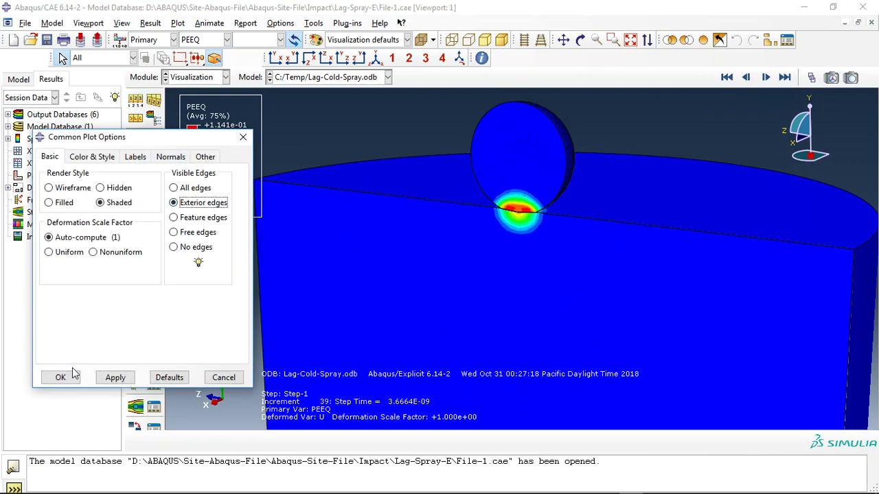
{"action": "left_click", "coordinate": [63, 377]}
{"action": "left_click", "coordinate": [784, 77]}
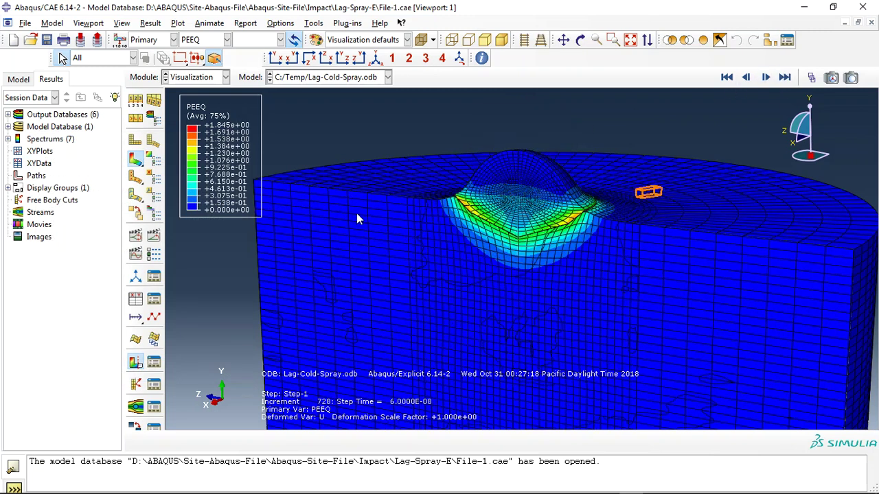
Show S, Mises on the full uncut cylinder, then switch to the Firefox blog.
{"action": "left_click", "coordinate": [203, 39]}
{"action": "left_click", "coordinate": [196, 191]}
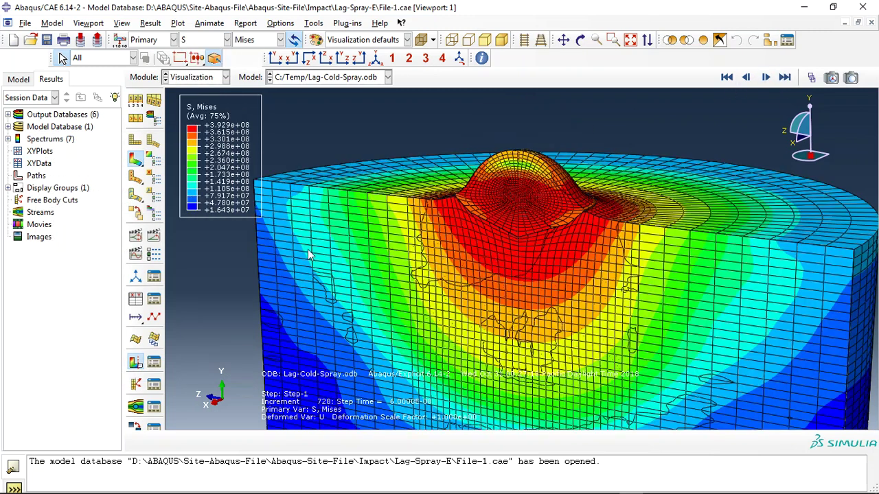
{"action": "left_click", "coordinate": [135, 360]}
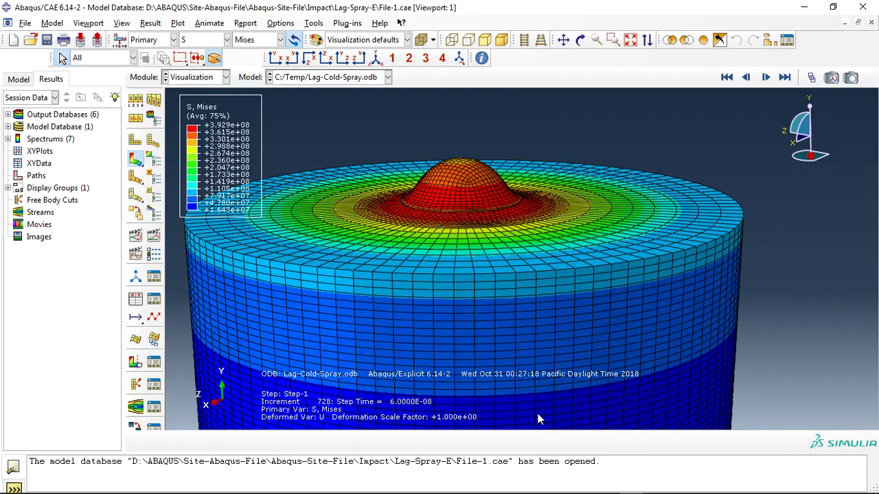
{"action": "left_click", "coordinate": [443, 486]}
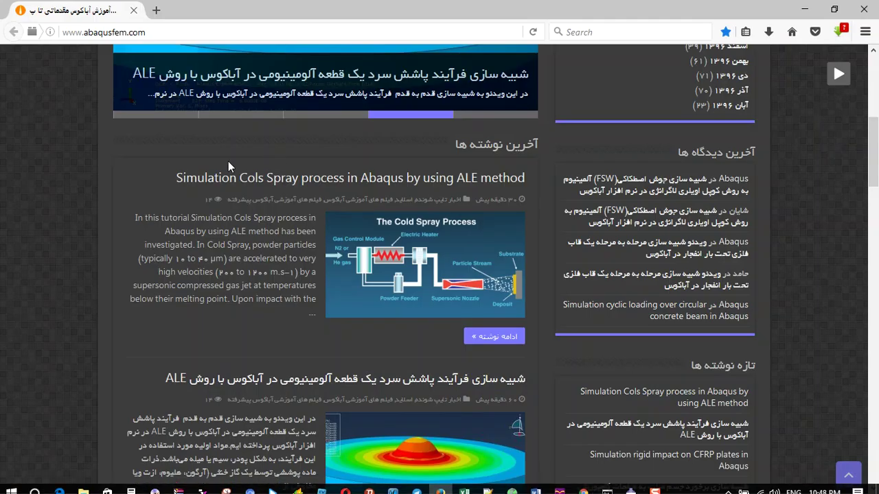
Open the full Cold Spray ALE post through its 'ادامه نوشته' continue-reading button.
{"action": "mouse_move", "coordinate": [156, 31]}
{"action": "left_mouse_down"}
{"action": "mouse_move", "coordinate": [92, 33]}
{"action": "mouse_move", "coordinate": [74, 42]}
{"action": "mouse_move", "coordinate": [150, 32]}
{"action": "left_mouse_up"}
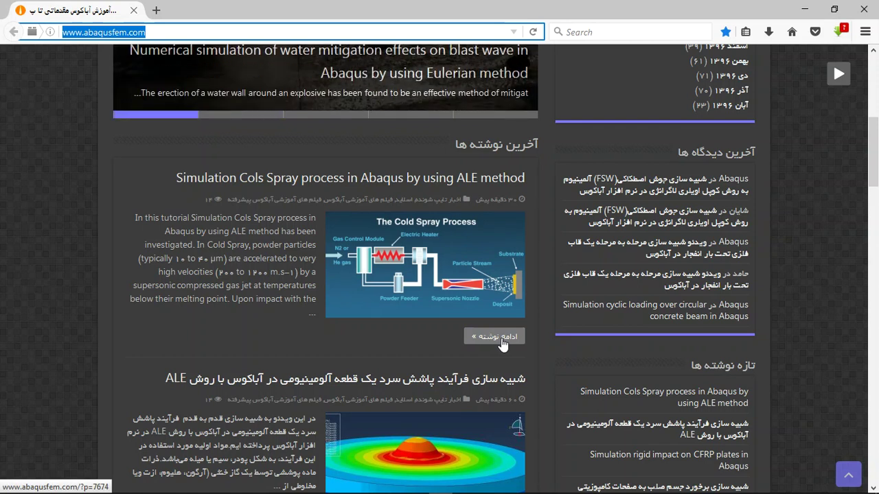
{"action": "left_click", "coordinate": [479, 338]}
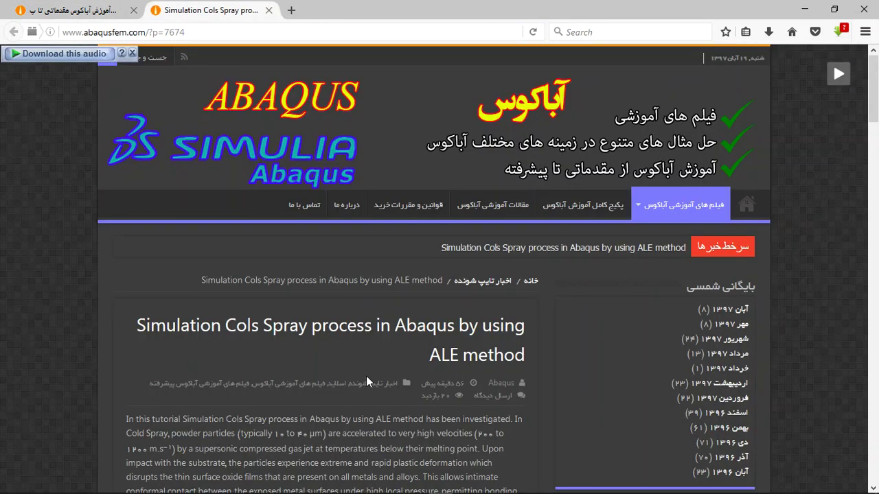
Scroll the Cold Spray post down to its purchase section.
{"action": "scroll", "coordinate": [420, 366], "scroll_direction": "down", "scroll_amount": 4}
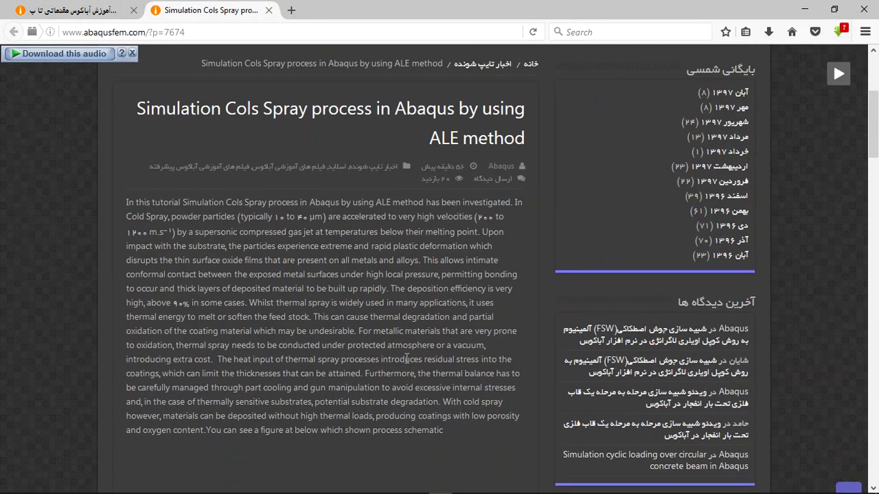
{"action": "scroll", "coordinate": [335, 237], "scroll_direction": "down", "scroll_amount": 1}
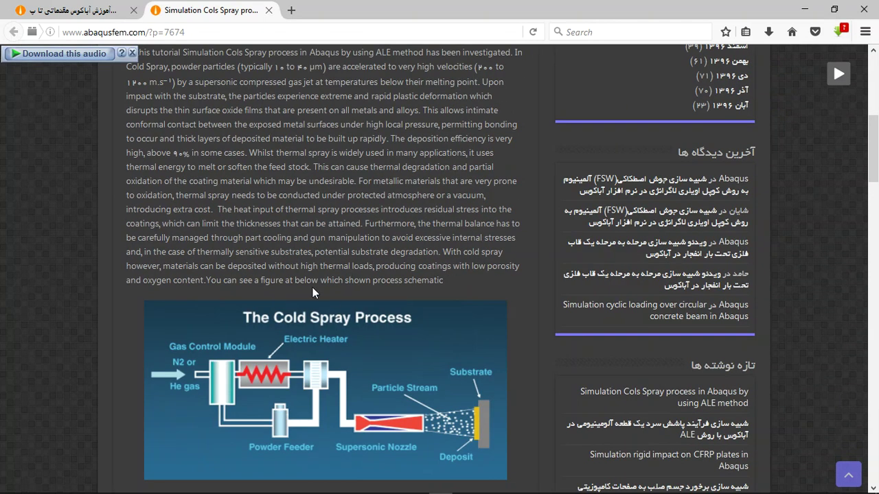
{"action": "scroll", "coordinate": [312, 293], "scroll_direction": "down", "scroll_amount": 4}
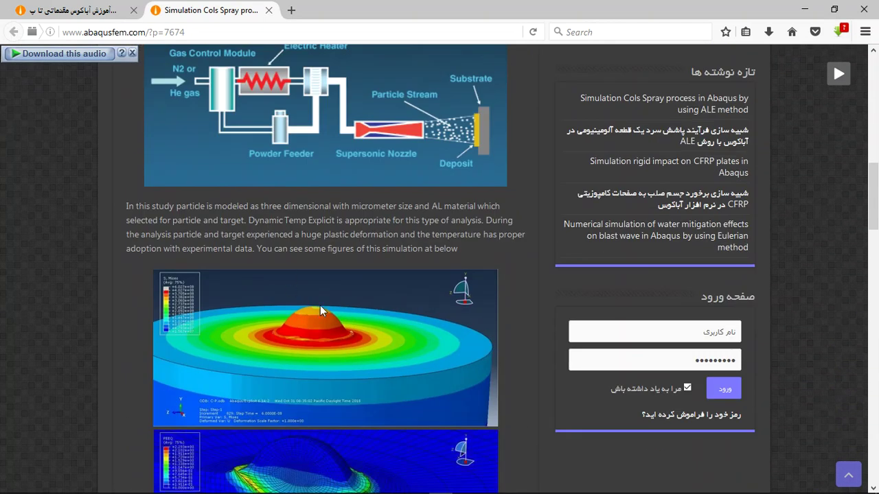
{"action": "scroll", "coordinate": [309, 303], "scroll_direction": "down", "scroll_amount": 1}
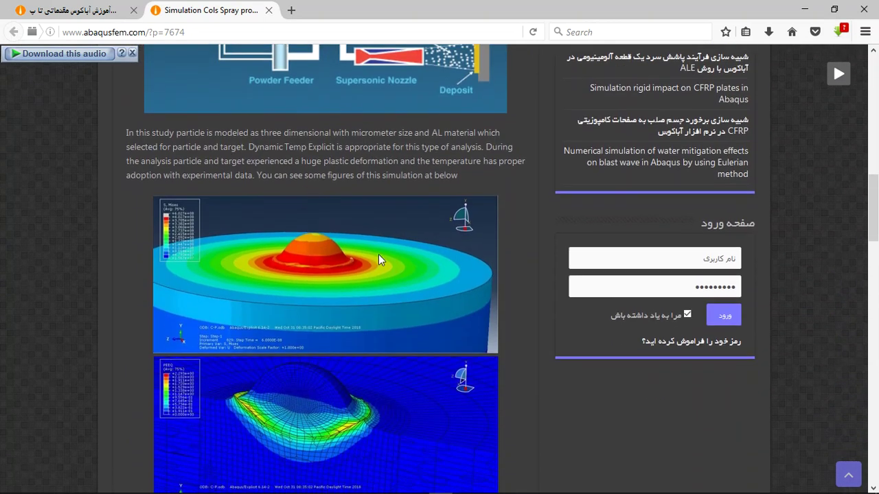
{"action": "scroll", "coordinate": [396, 255], "scroll_direction": "down", "scroll_amount": 3}
{"action": "scroll", "coordinate": [340, 298], "scroll_direction": "down", "scroll_amount": 3}
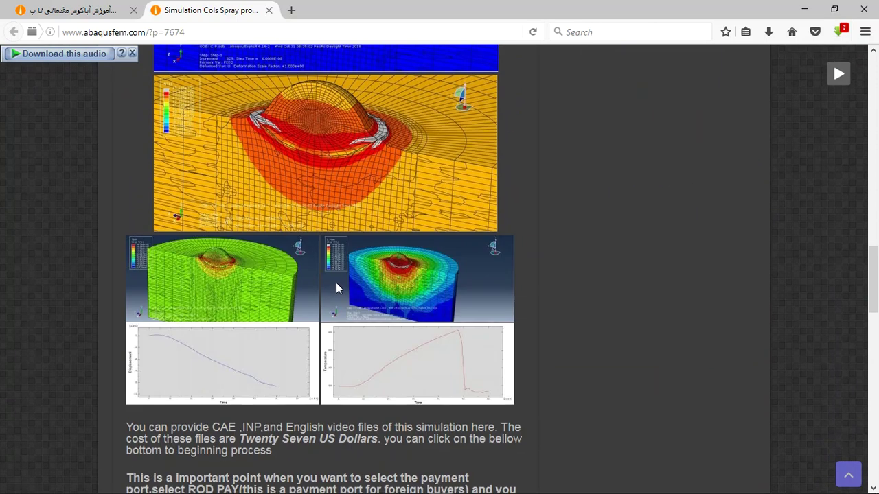
{"action": "scroll", "coordinate": [340, 296], "scroll_direction": "down", "scroll_amount": 2}
{"action": "scroll", "coordinate": [309, 302], "scroll_direction": "down", "scroll_amount": 1}
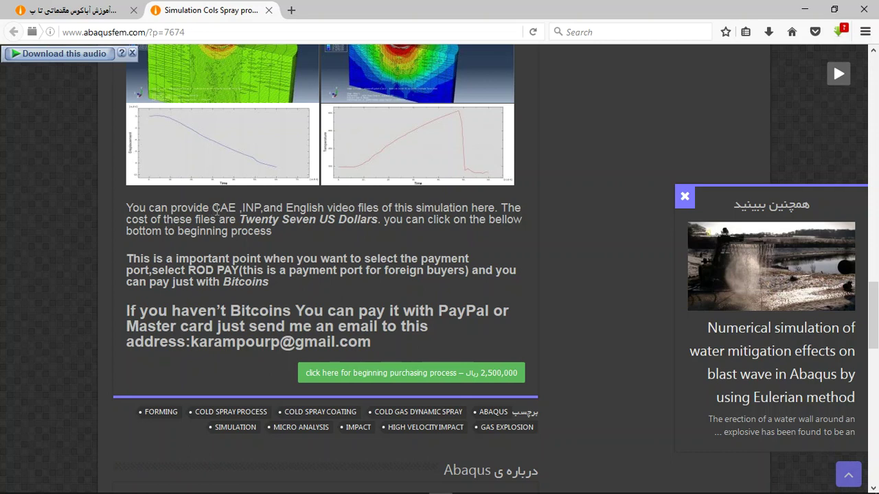
Highlight the CAE/INP/video file list, $27 price, PayPal option and contact email.
{"action": "left_click_drag", "start_coordinate": [213, 209], "coordinate": [379, 208]}
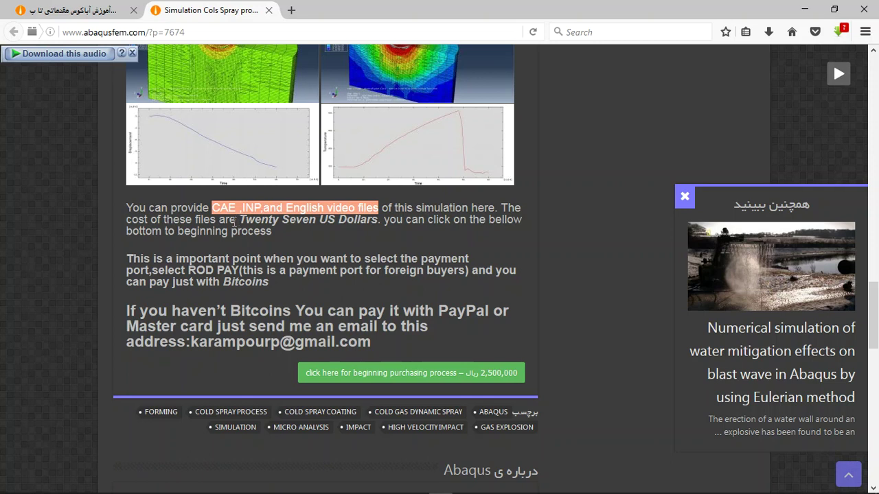
{"action": "left_click_drag", "start_coordinate": [237, 220], "coordinate": [369, 219]}
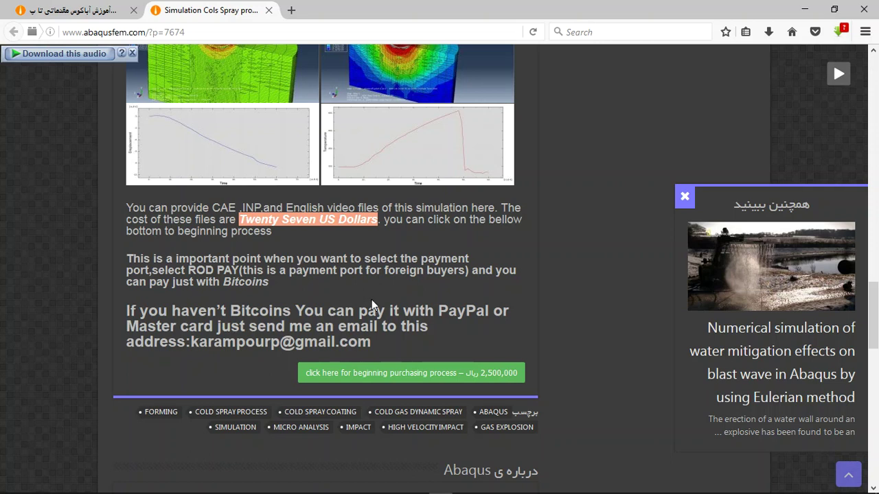
{"action": "left_click_drag", "start_coordinate": [438, 313], "coordinate": [491, 311]}
{"action": "left_click_drag", "start_coordinate": [372, 343], "coordinate": [192, 341]}
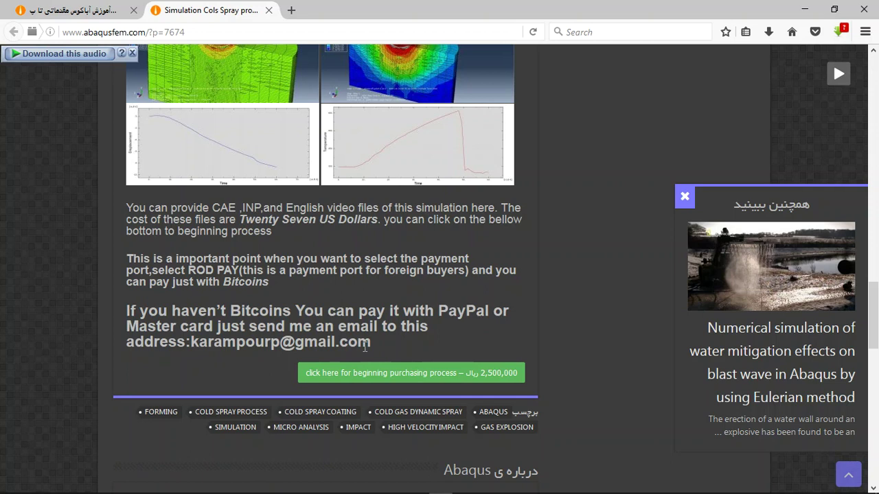